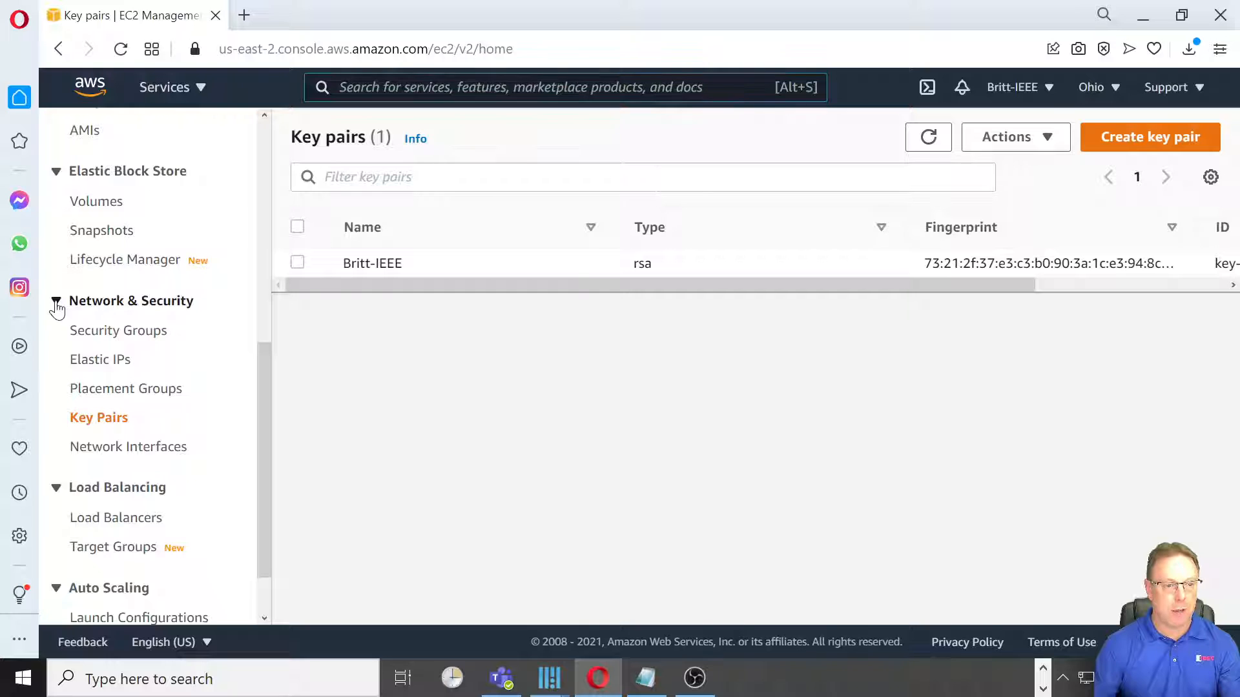
# Start a new key pair in the EC2 Network & Security section and name it Video_FC6APlus_KeyPair.
pyautogui.click(57, 303)
pyautogui.click(61, 379)
pyautogui.scroll(-1, 97, 361)
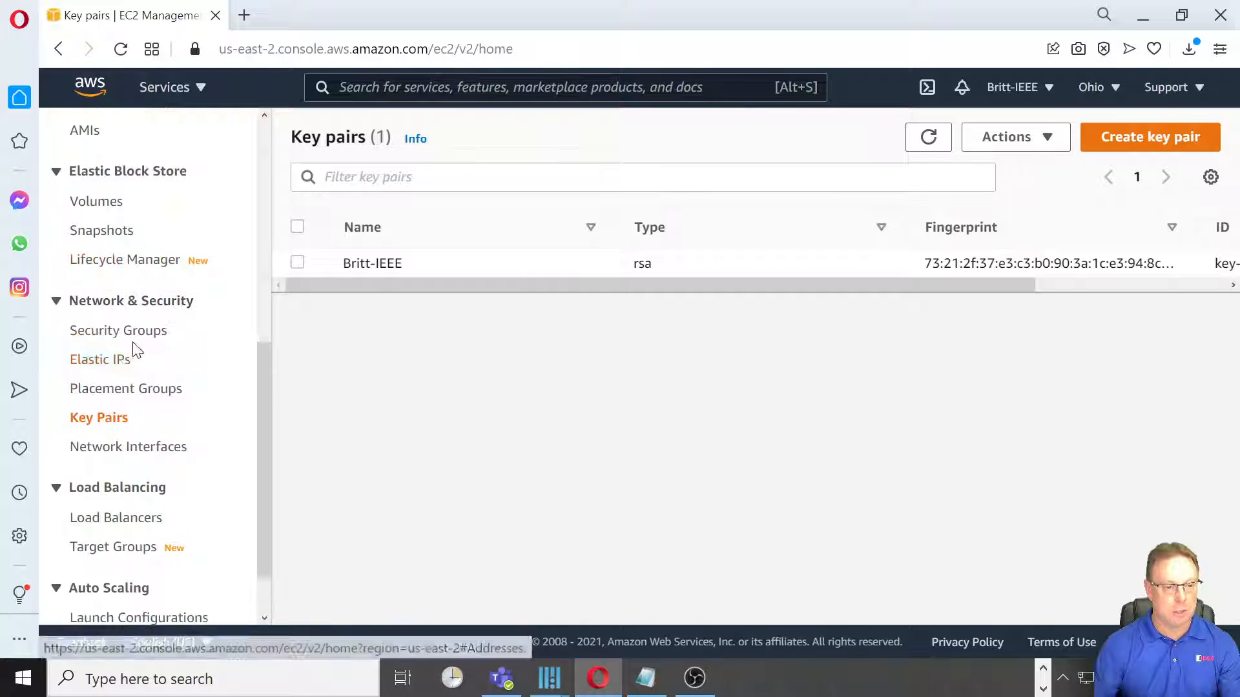
pyautogui.click(111, 421)
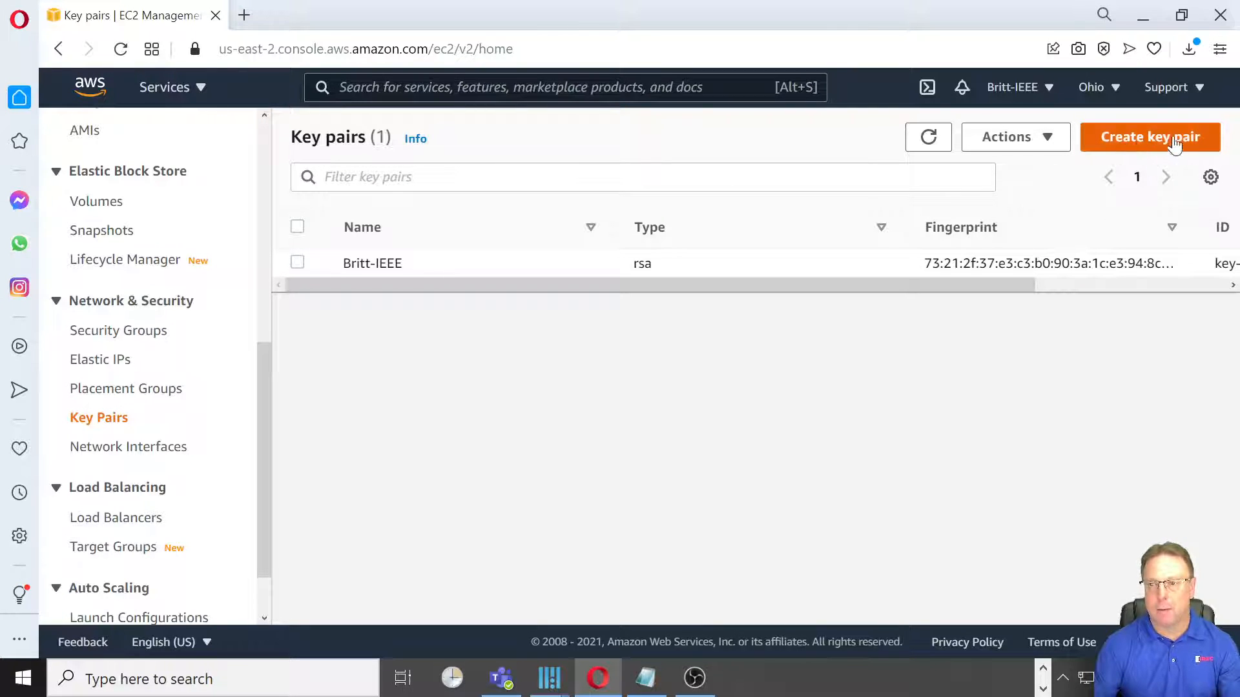
pyautogui.click(1155, 146)
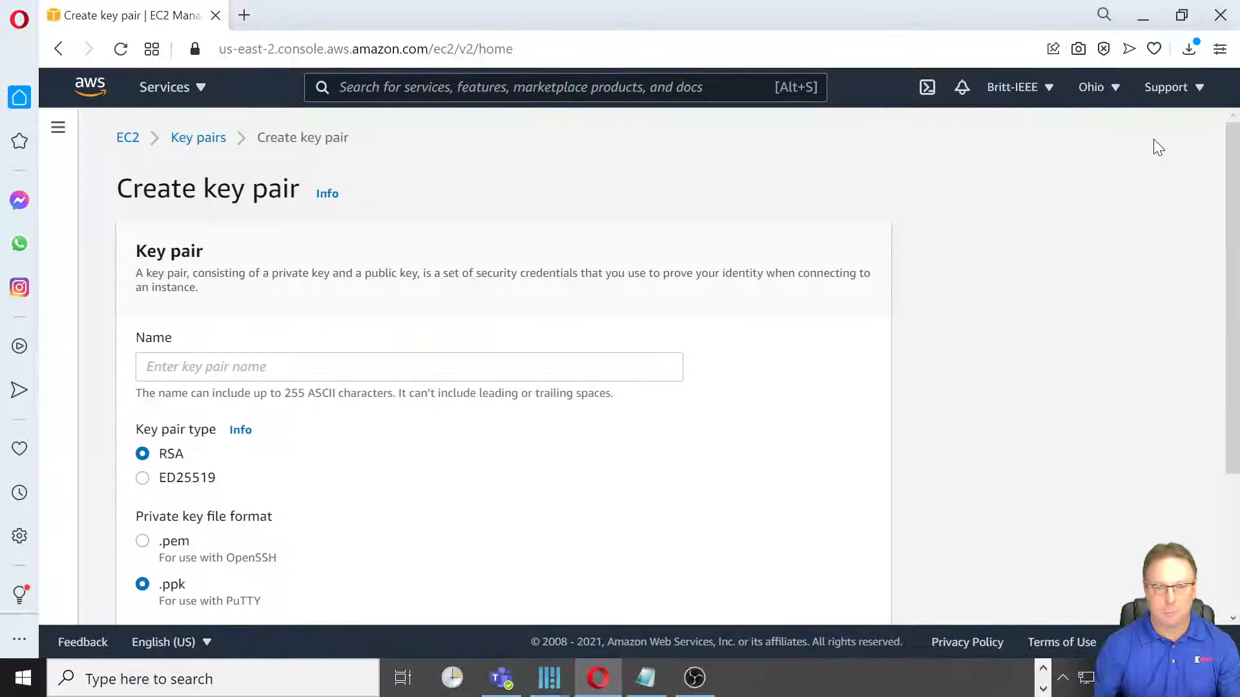
pyautogui.click(220, 367)
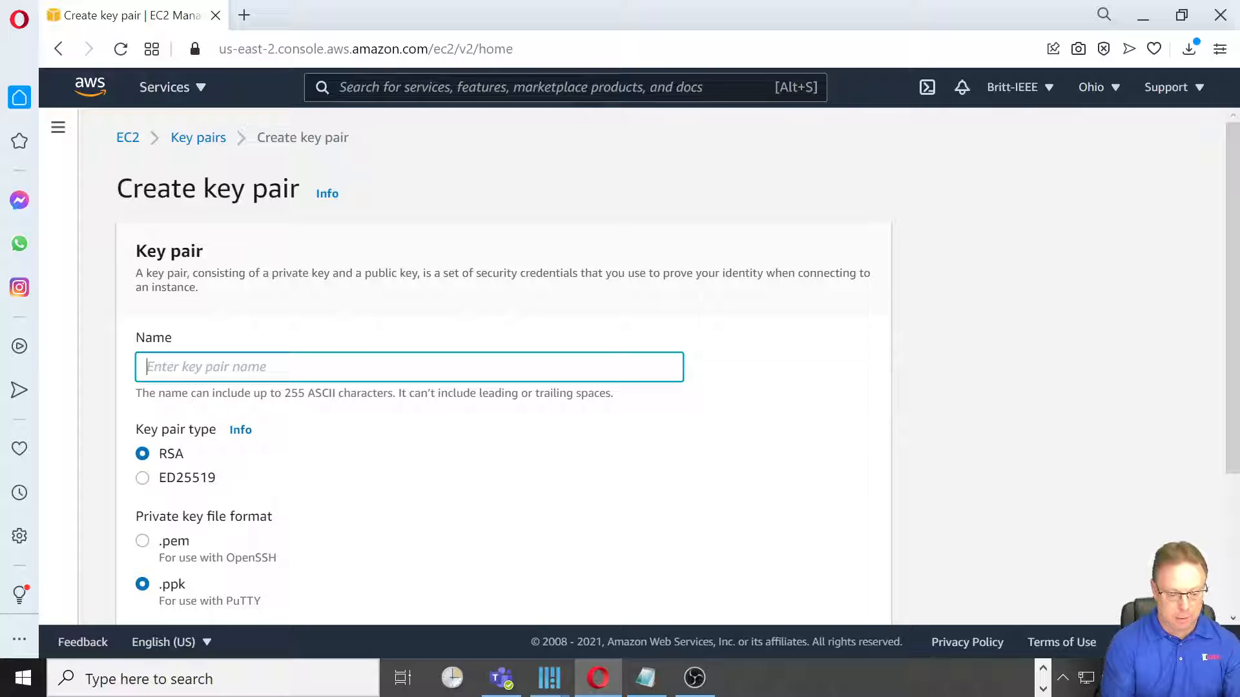
pyautogui.write('Video')
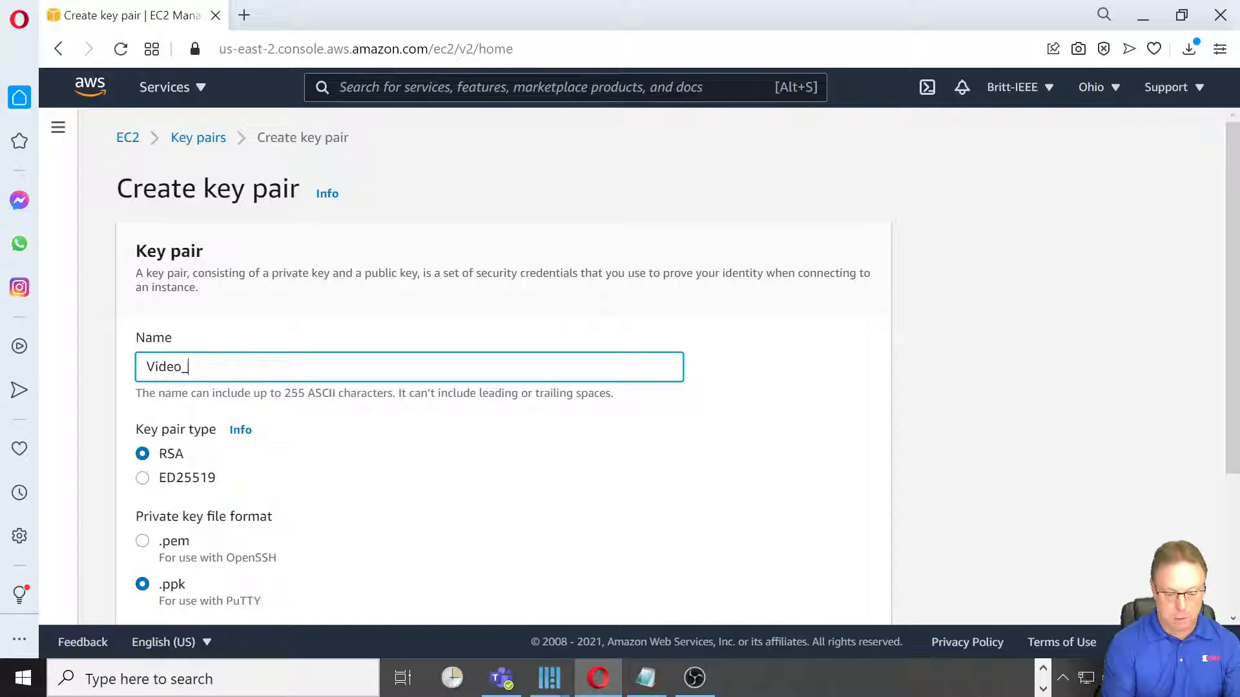
pyautogui.write('_FC6AP')
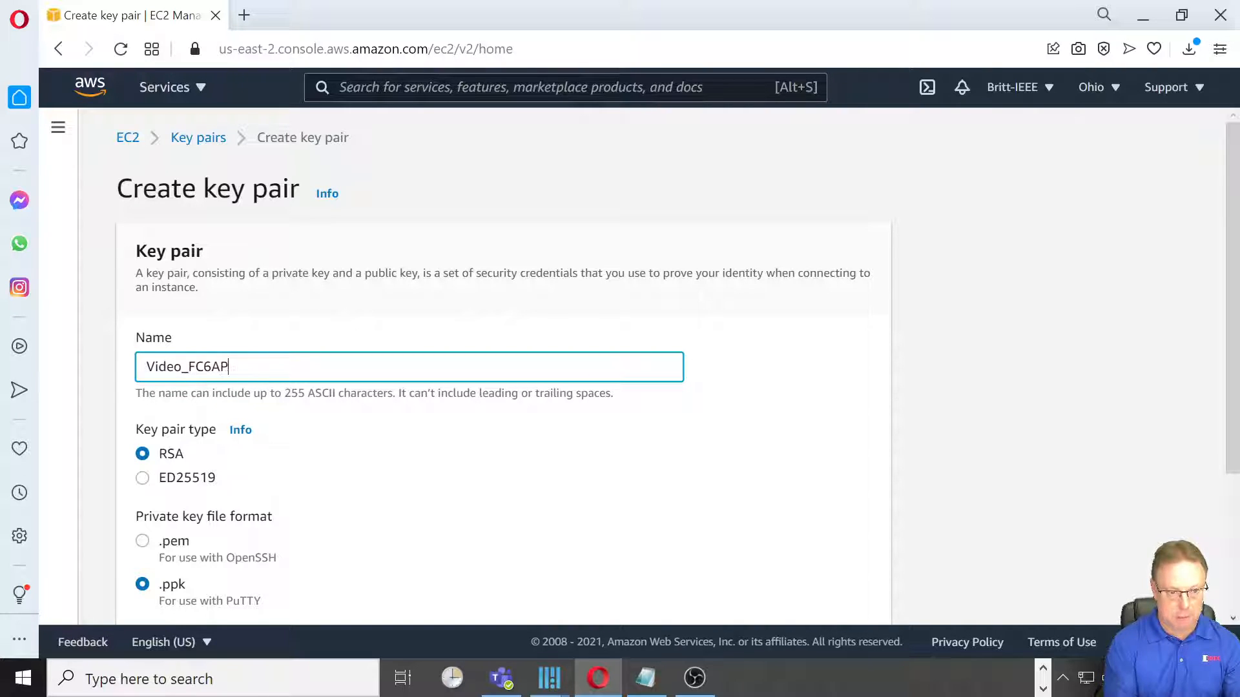
pyautogui.write('lus_KeyPair')
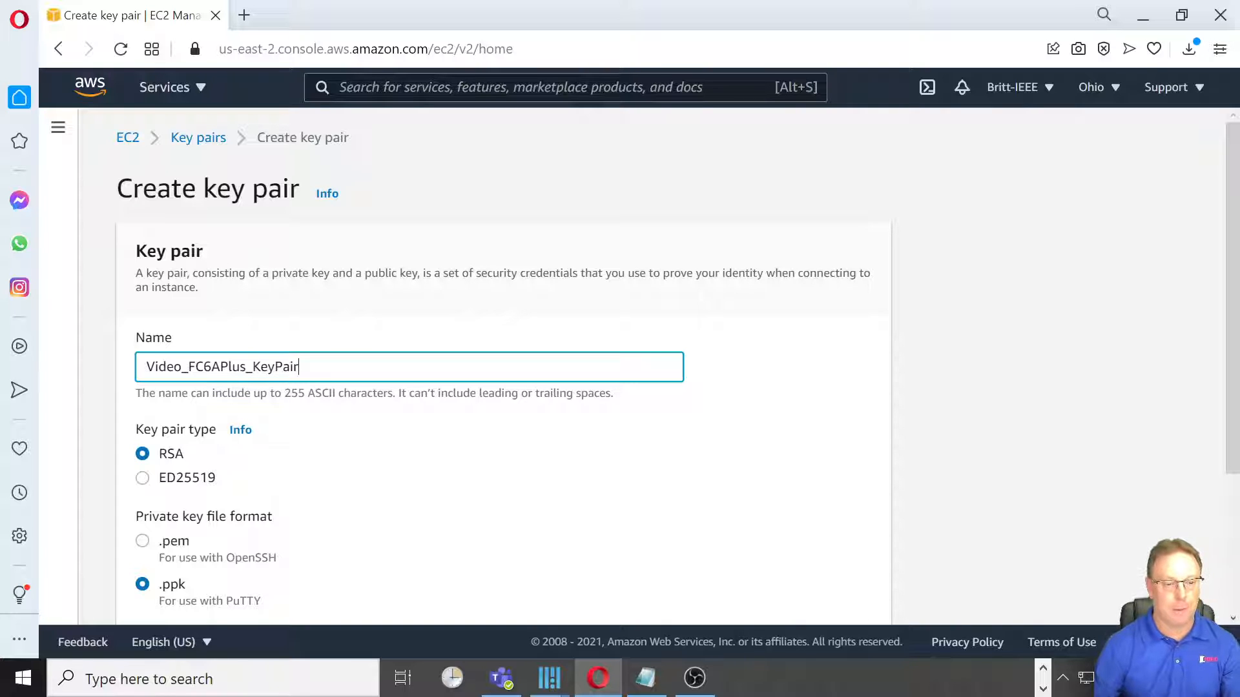
# Create the key pair with type RSA and the .ppk private key file format.
pyautogui.scroll(-1, 269, 384)
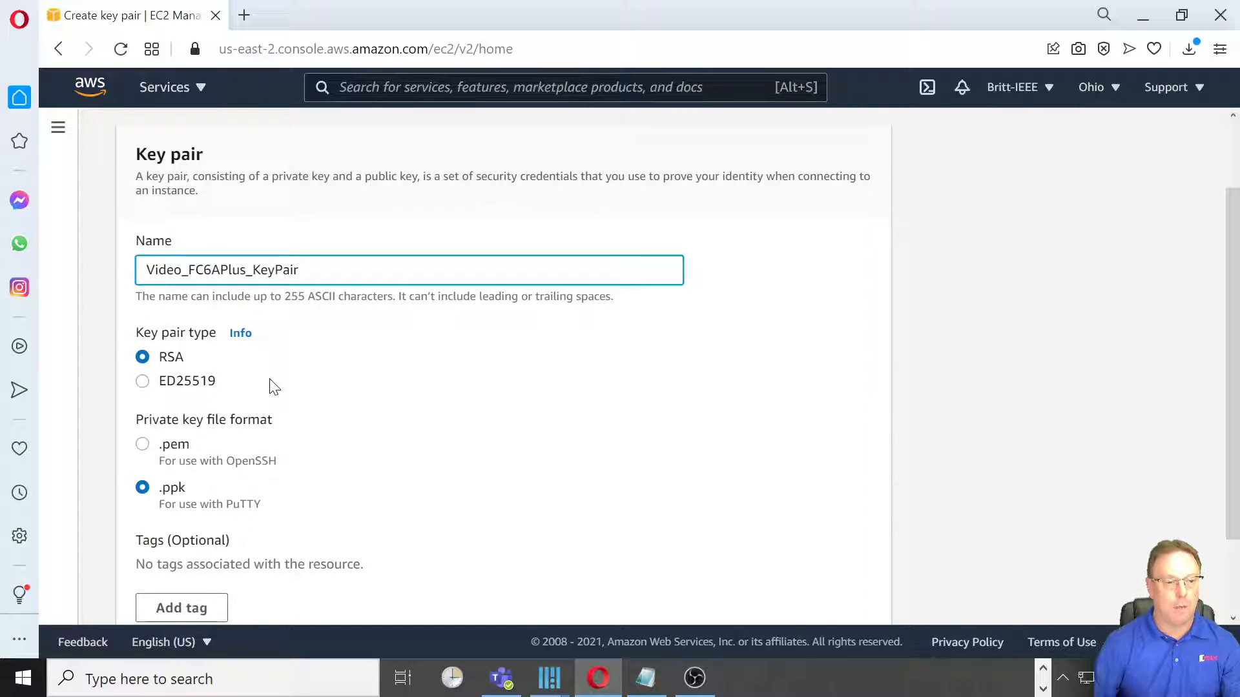
pyautogui.click(145, 366)
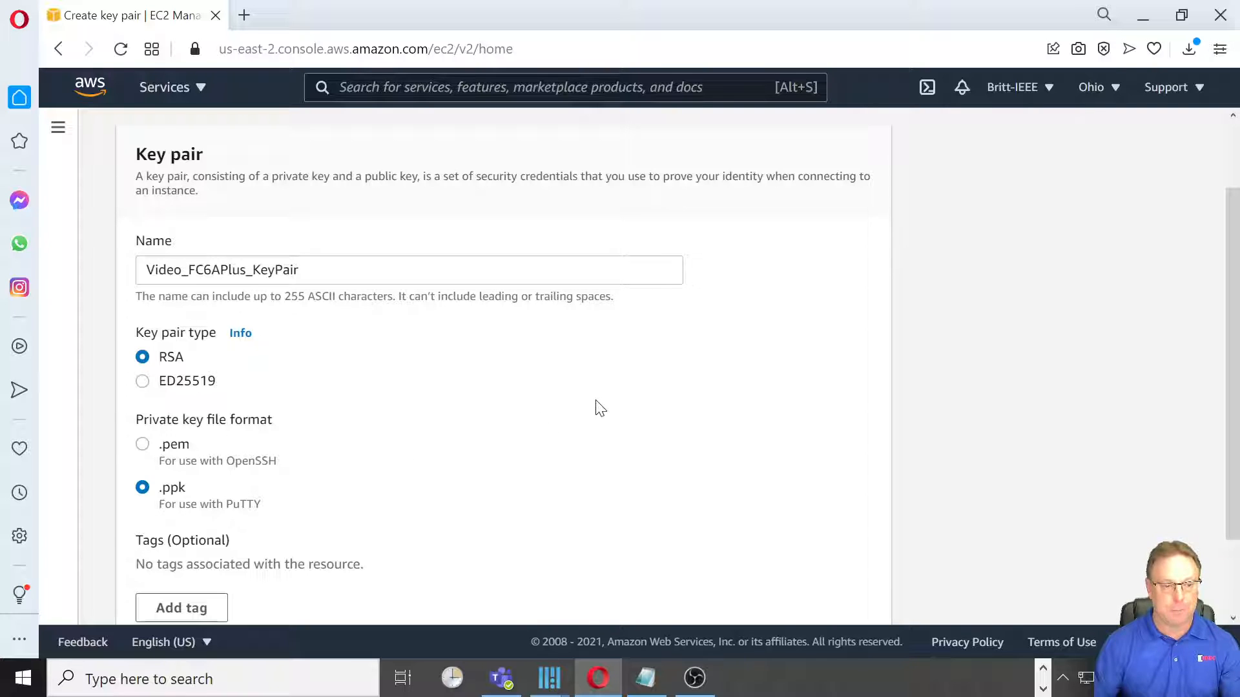
pyautogui.scroll(-2, 600, 408)
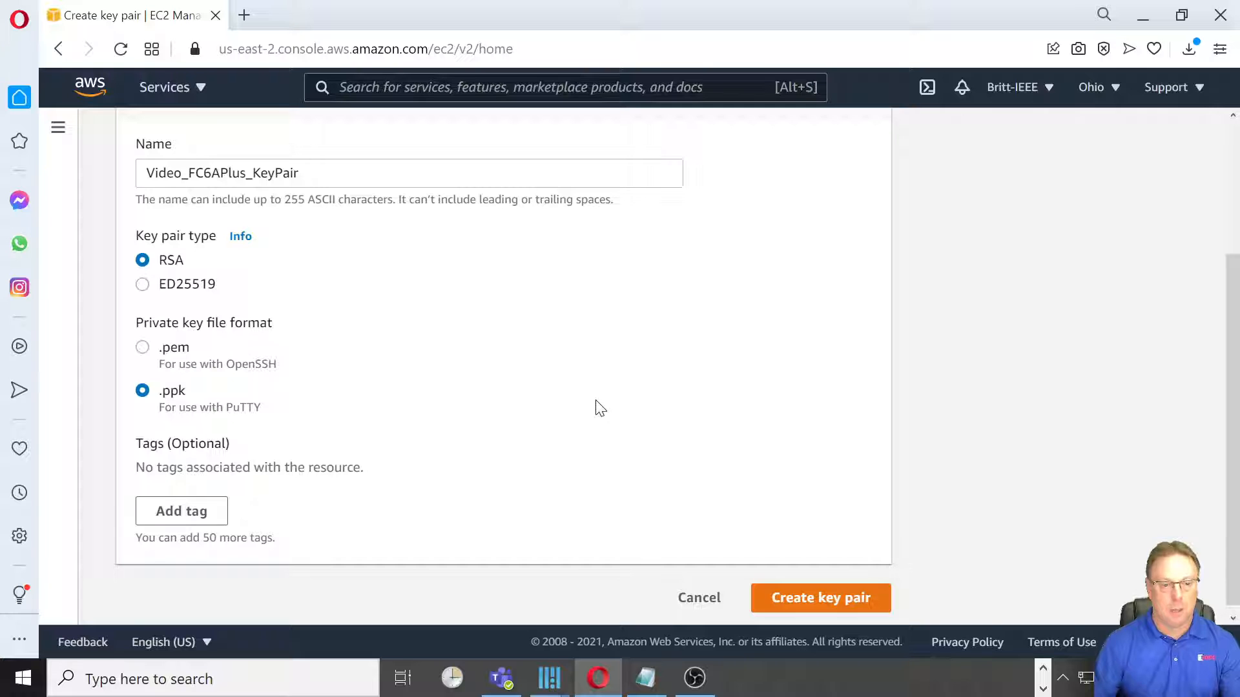
pyautogui.click(799, 599)
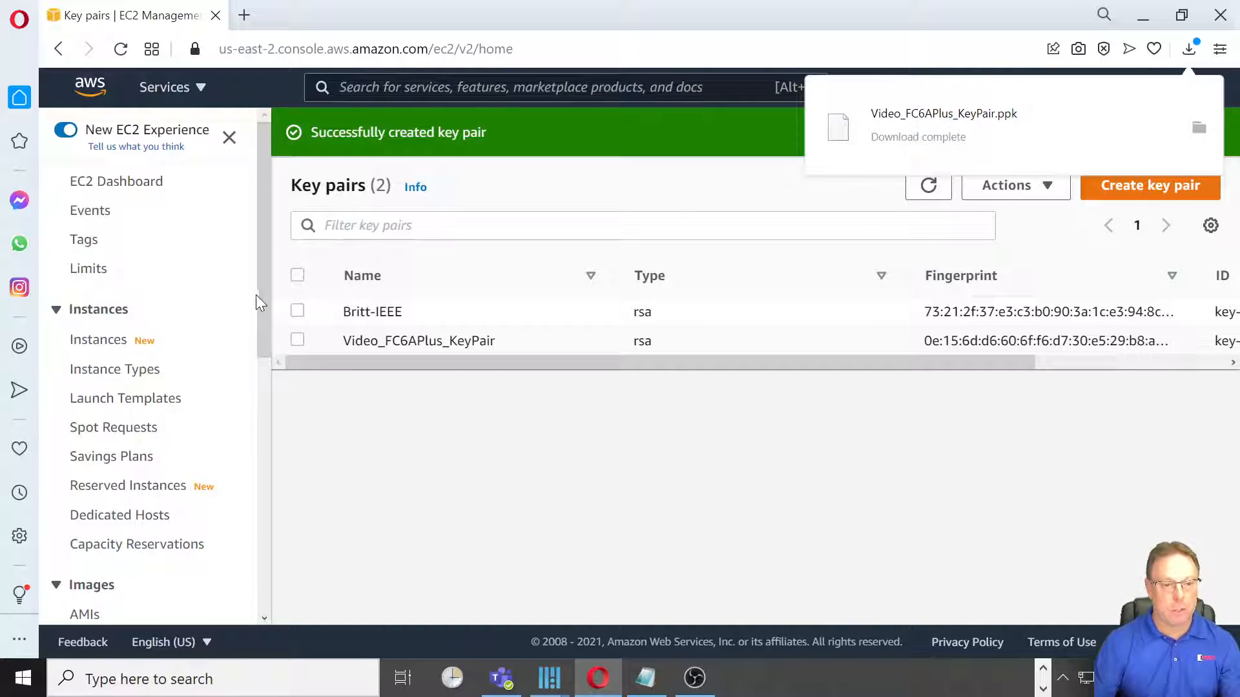
# Start a new security group in the EC2 Network & Security section and name it Video_FC6APlus_SG.
pyautogui.moveTo(259, 295); pyautogui.dragTo(252, 395)
pyautogui.scroll(-4, 235, 456)
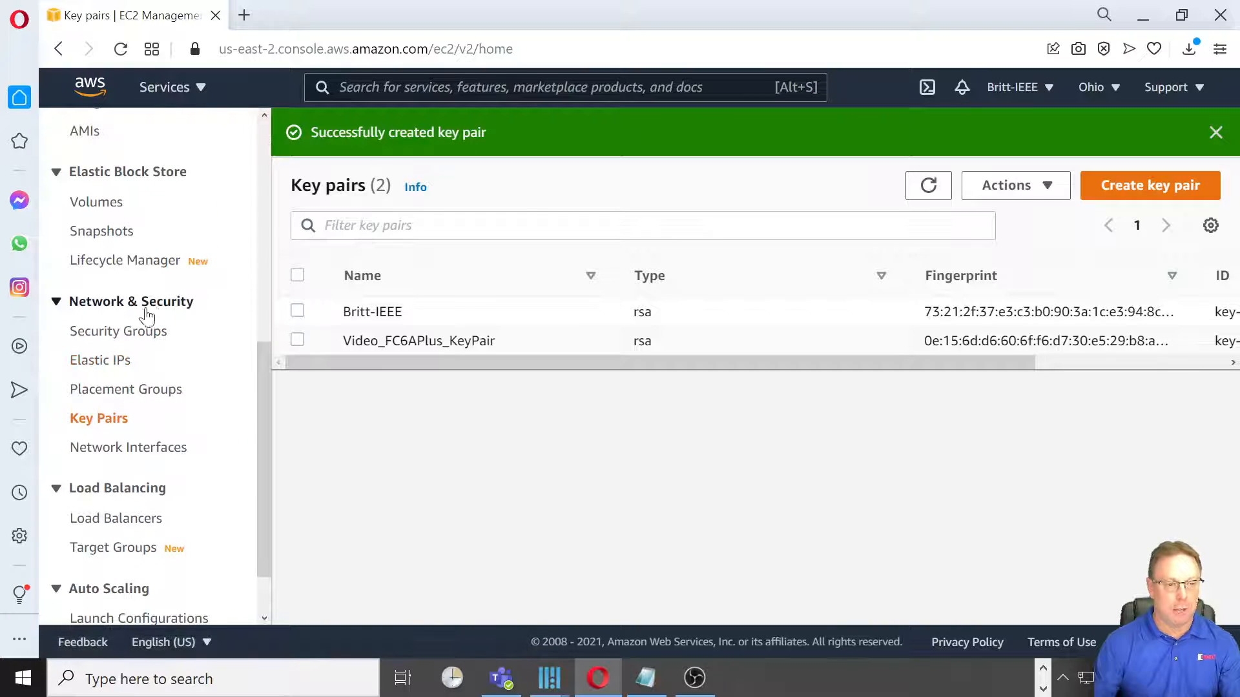
pyautogui.click(119, 332)
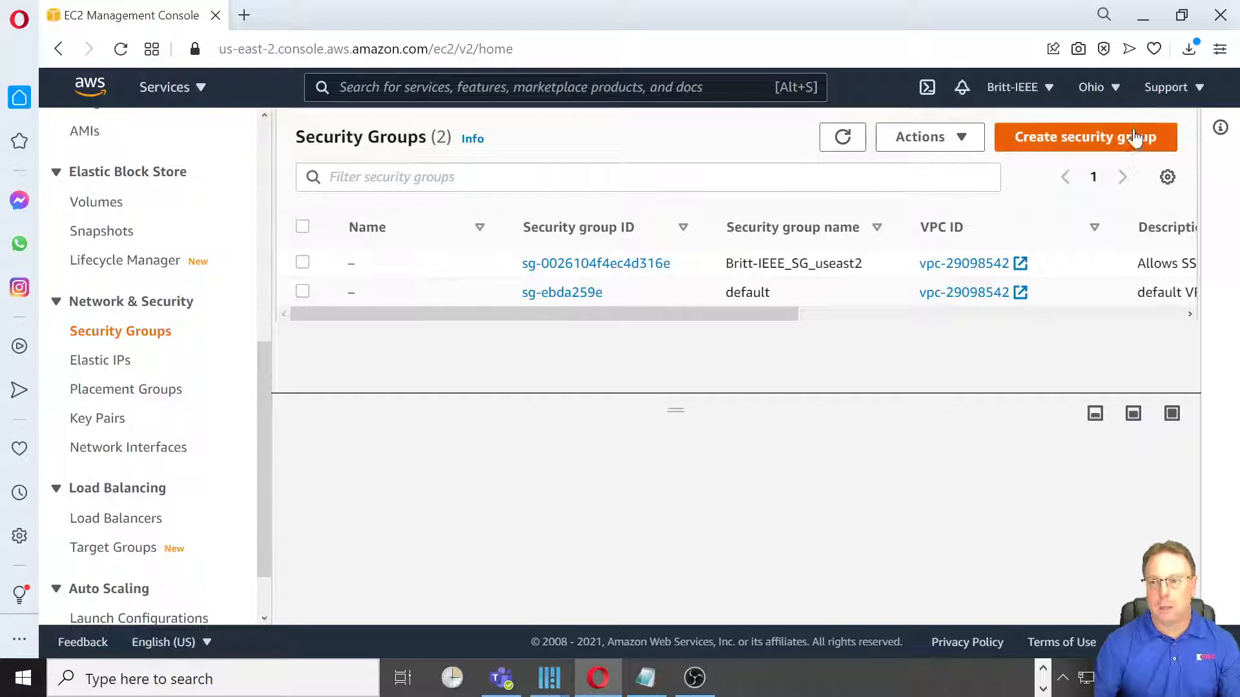
pyautogui.click(1094, 143)
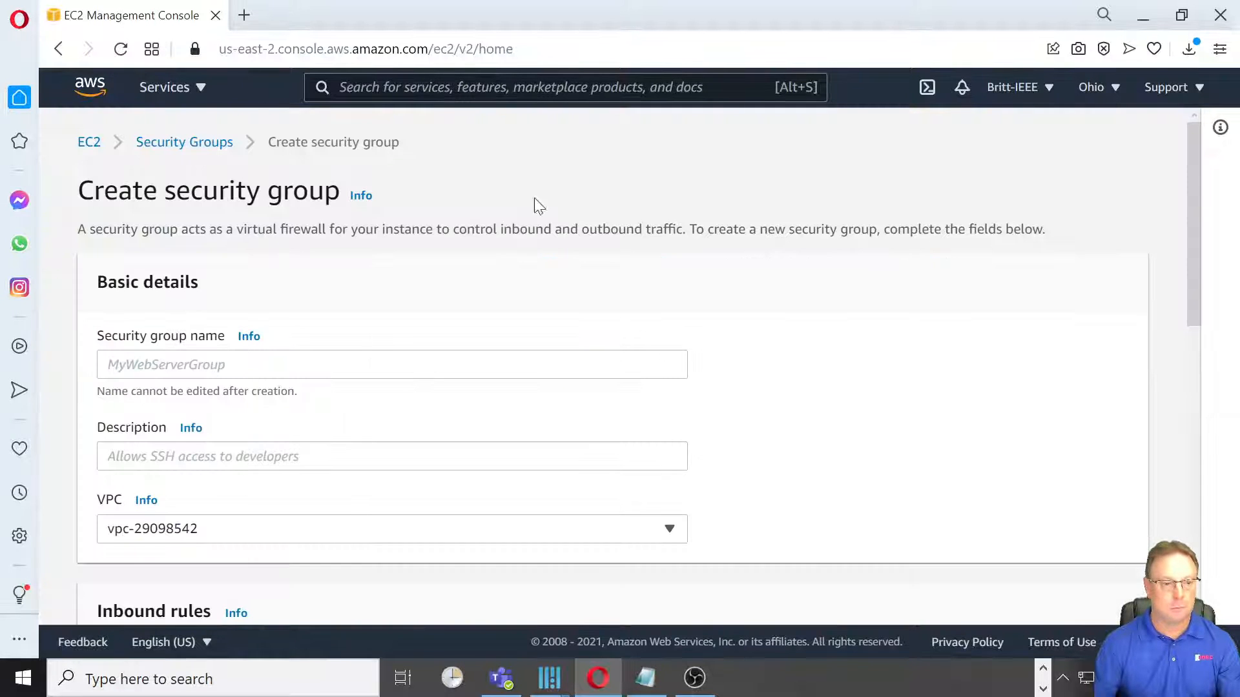
pyautogui.click(426, 363)
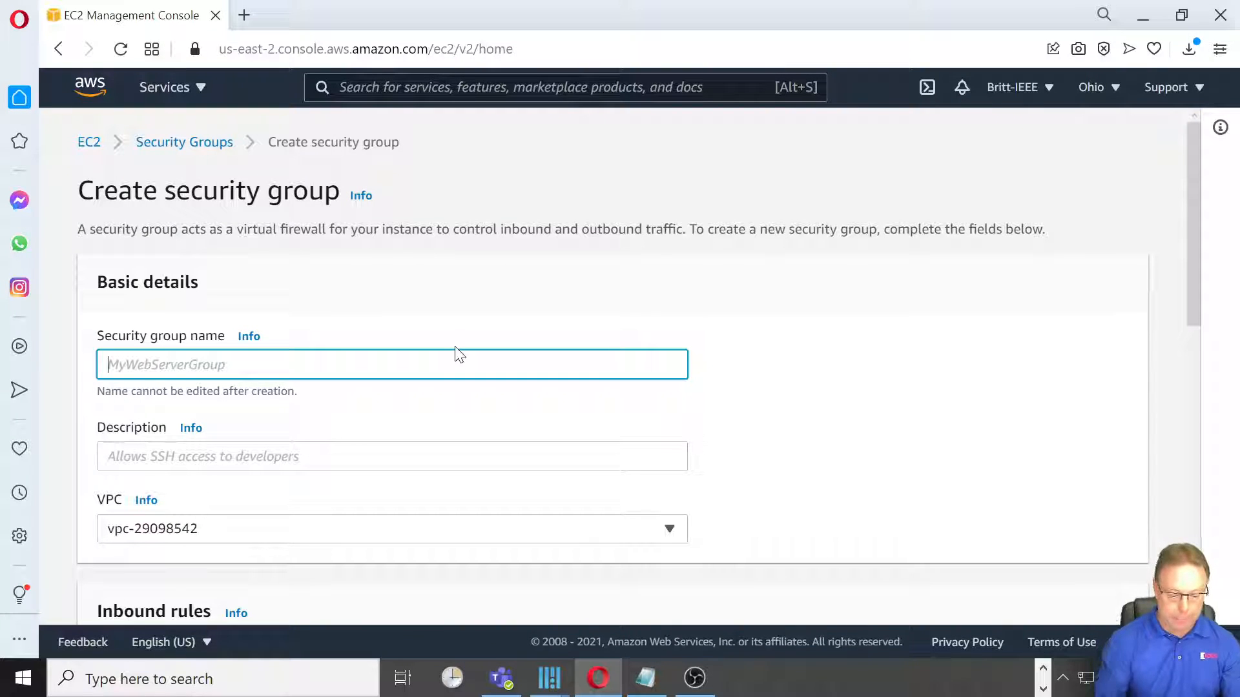
pyautogui.write('Video')
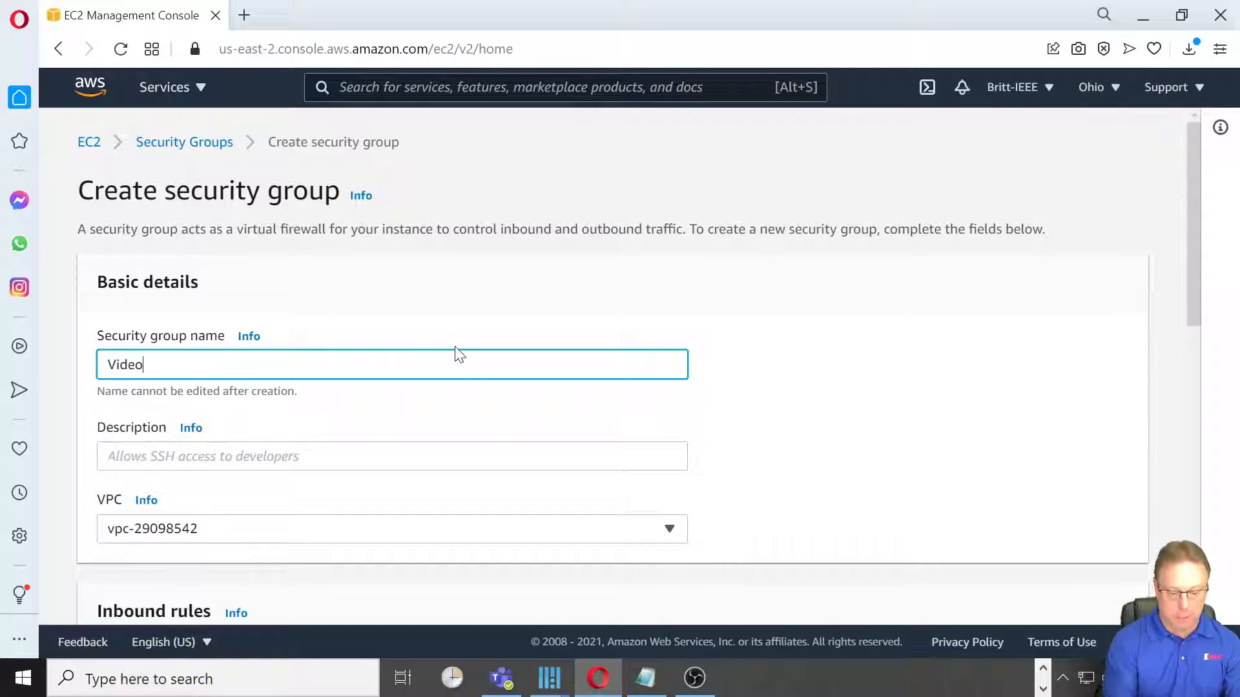
pyautogui.write('_FC6A')
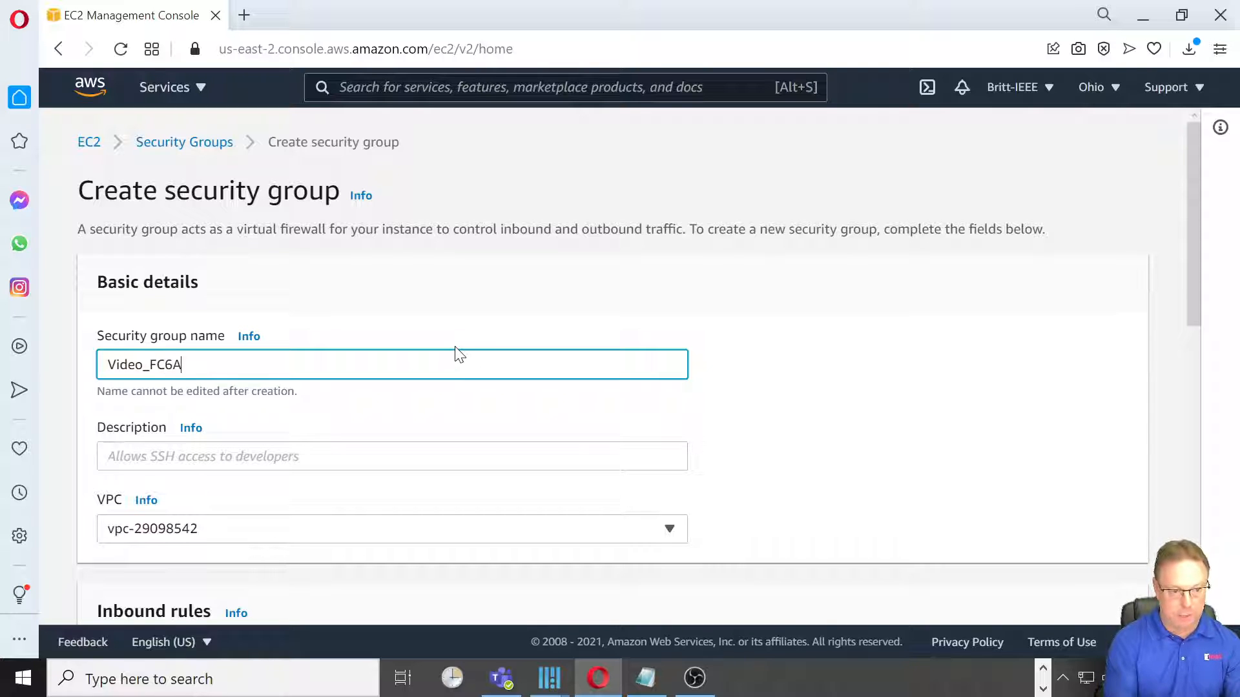
pyautogui.write('Plus_')
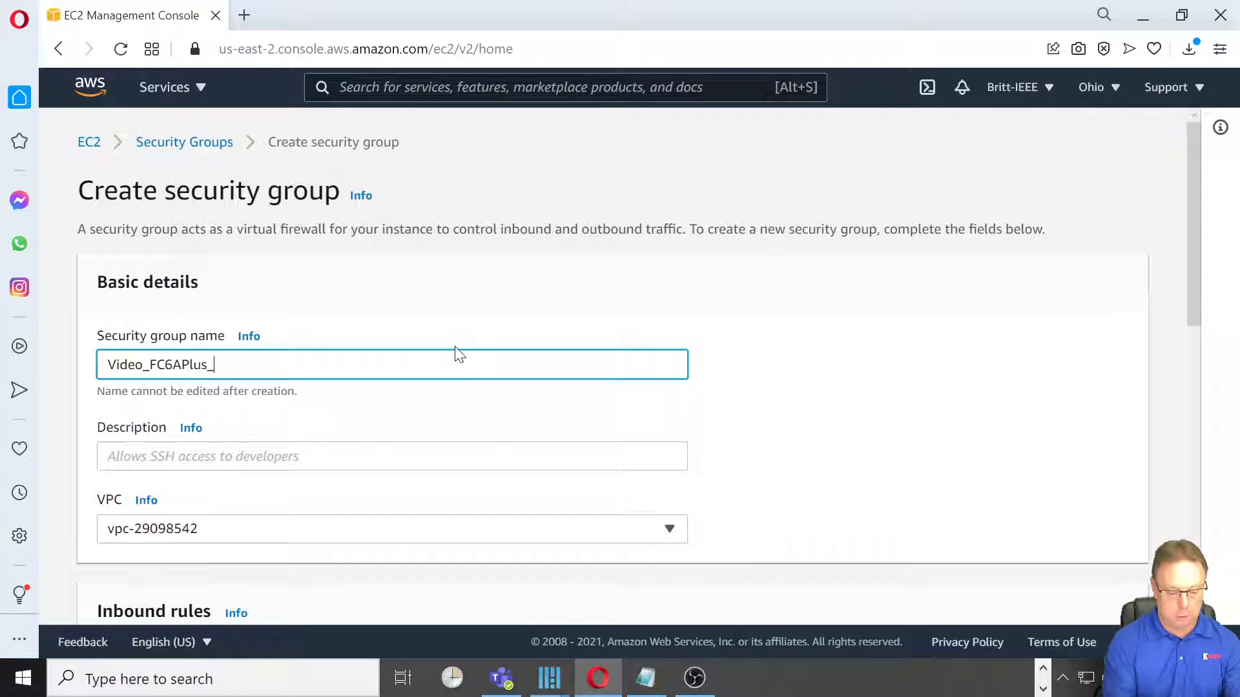
pyautogui.write('SG')
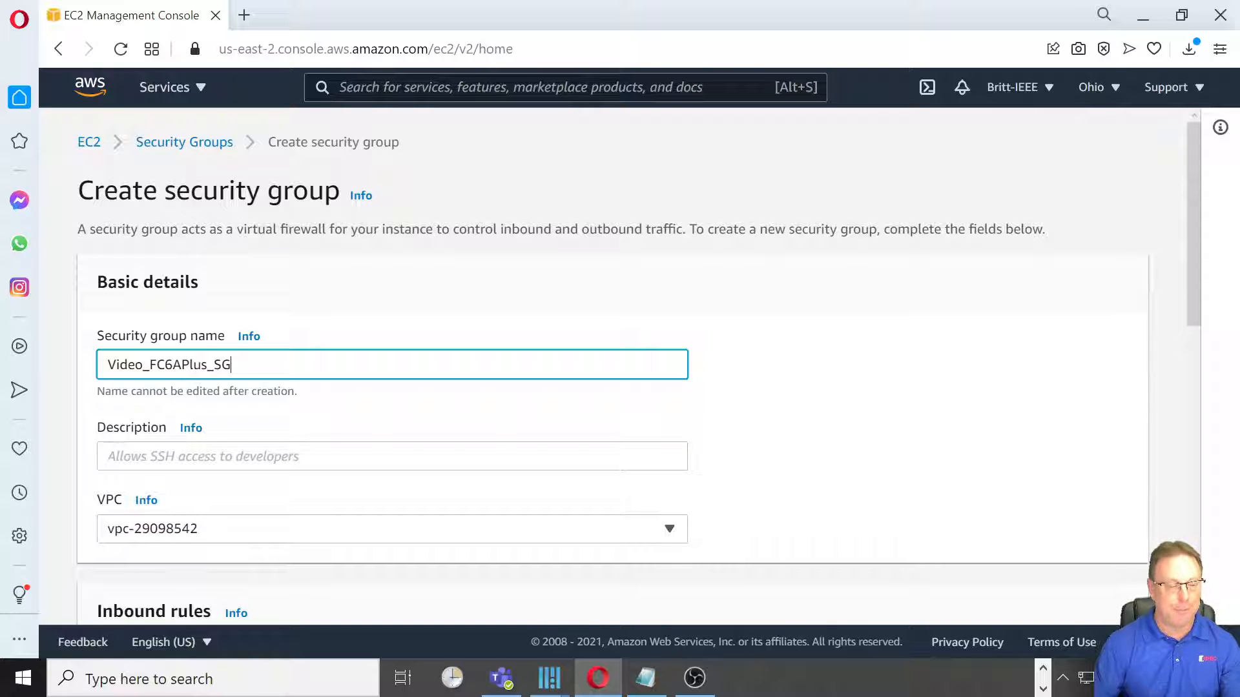
# Enter "My security group" as the security group's description.
pyautogui.click(109, 456)
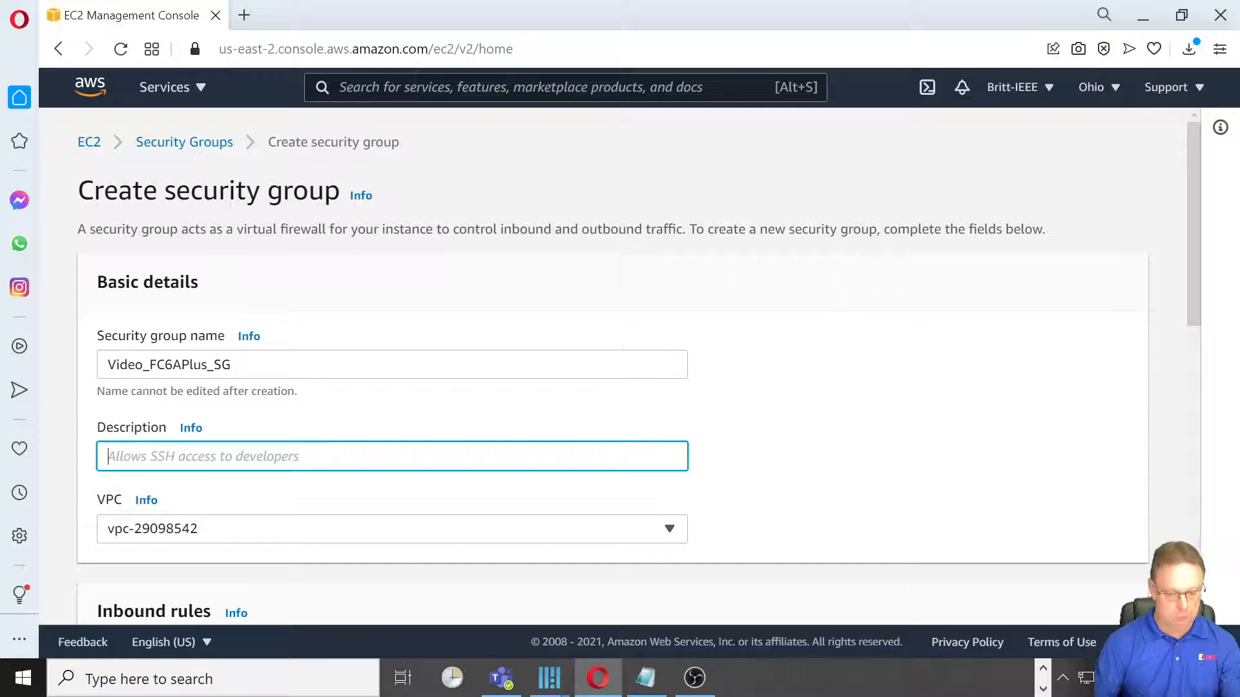
pyautogui.write('My security ')
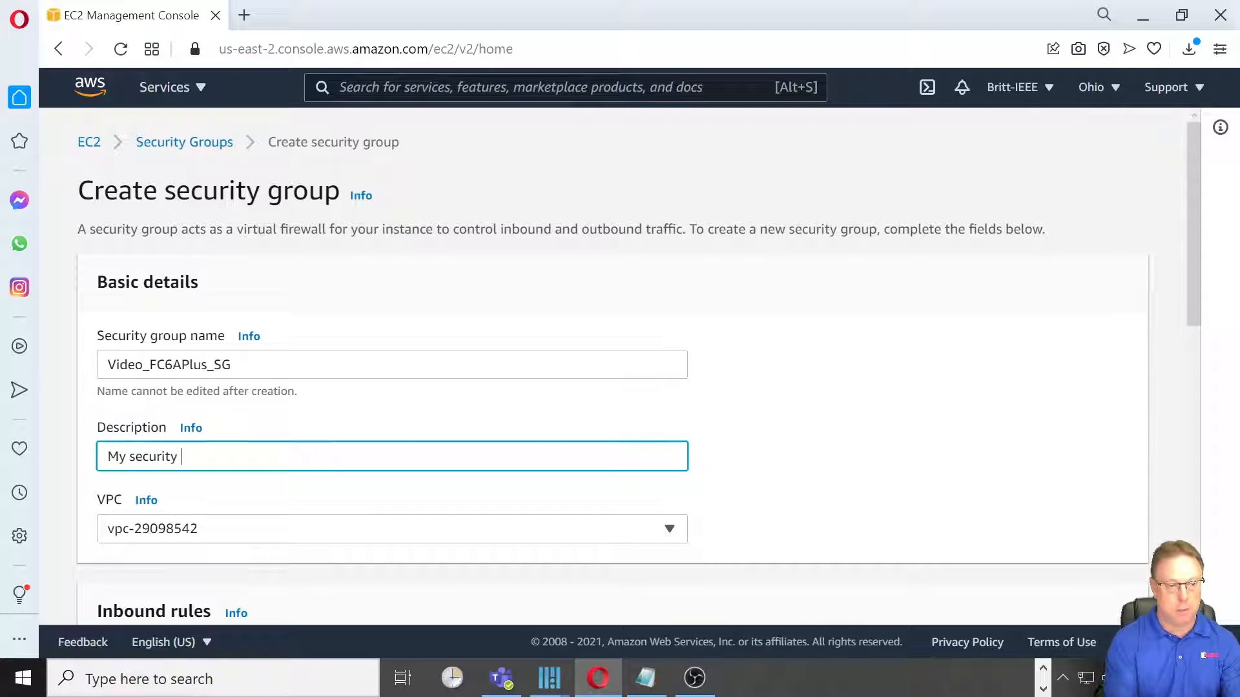
pyautogui.write('group')
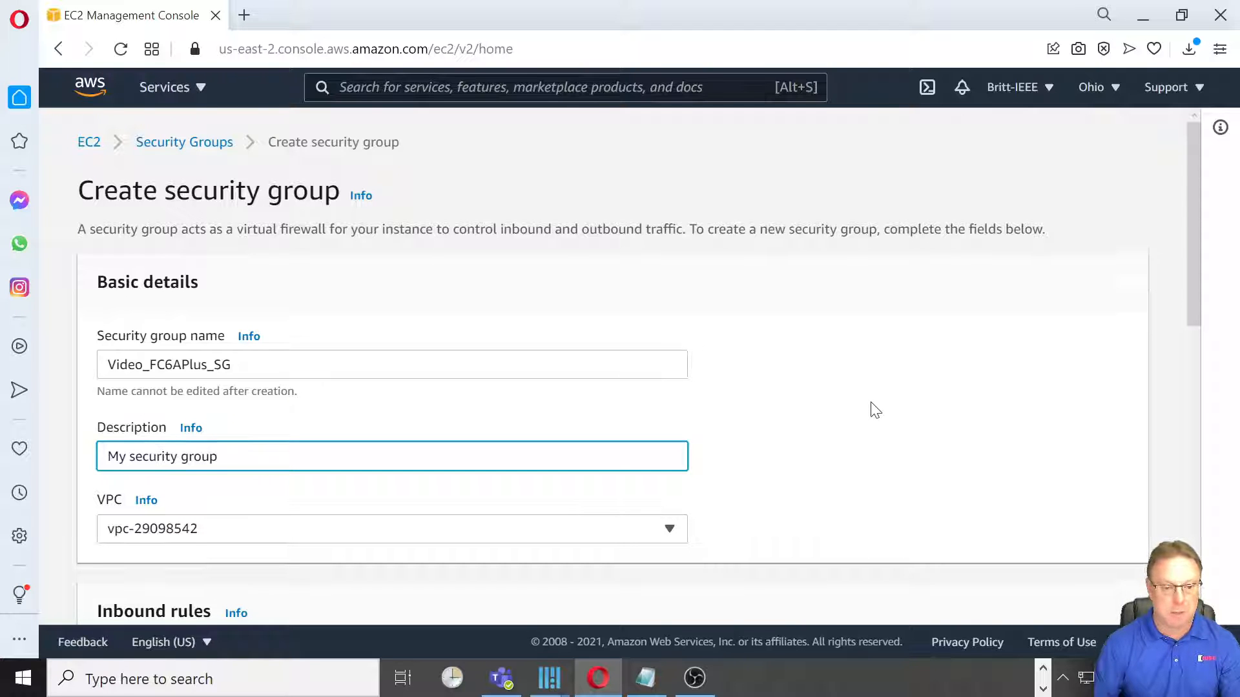
# Add an inbound rule of type SSH with My IP as its source.
pyautogui.scroll(-6, 875, 410)
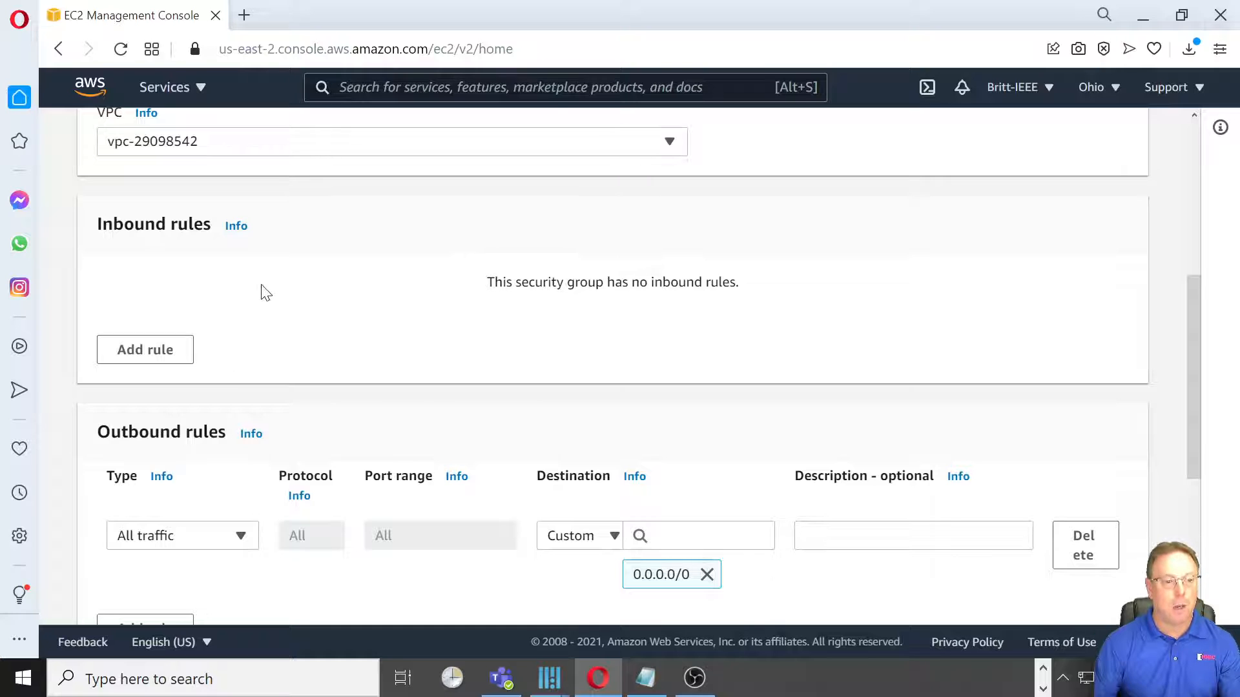
pyautogui.click(153, 355)
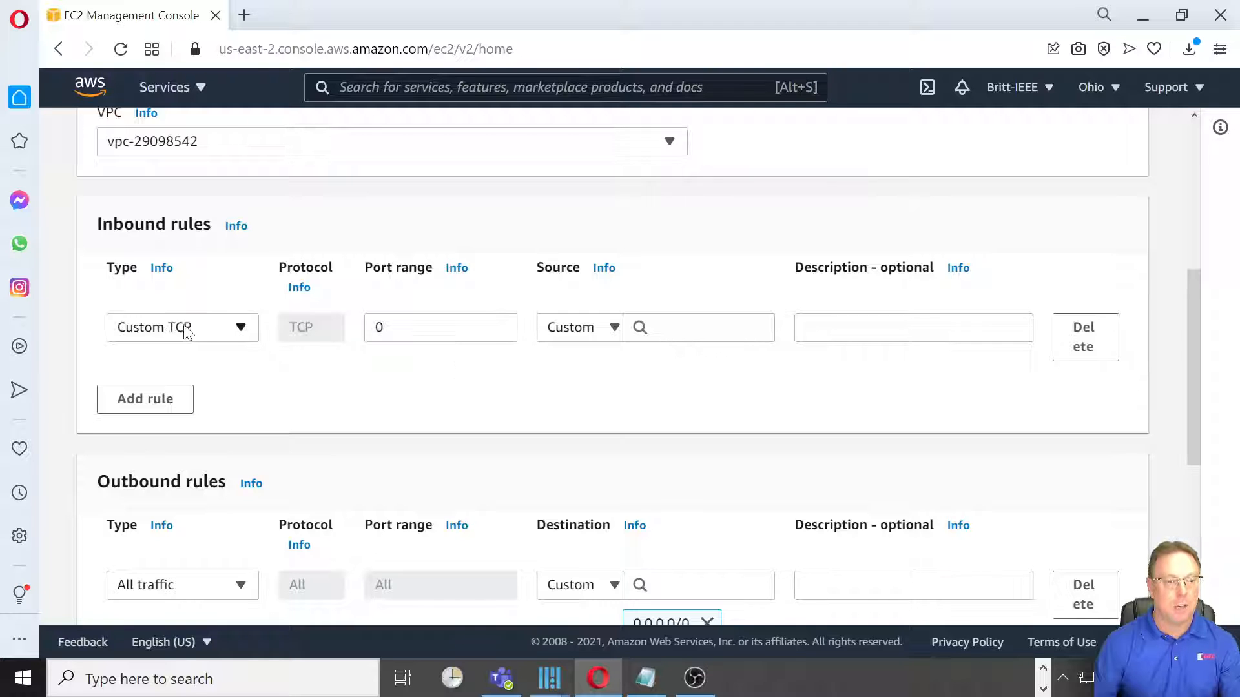
pyautogui.click(149, 333)
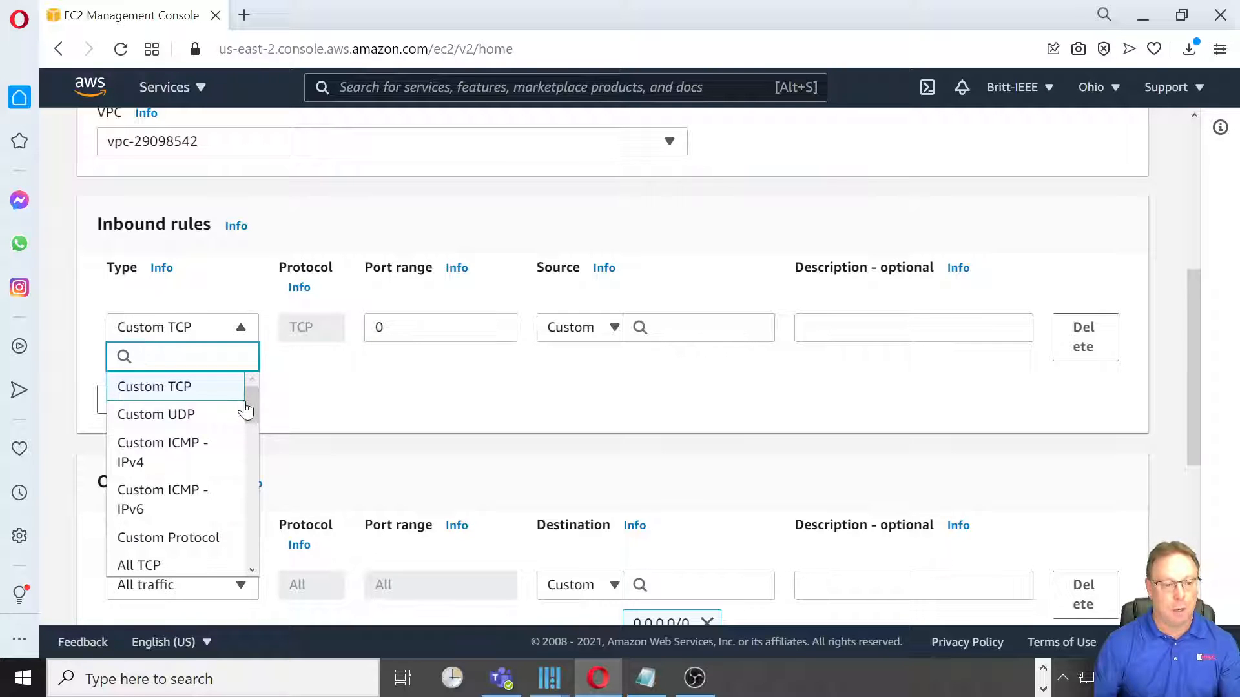
pyautogui.scroll(-4, 247, 423)
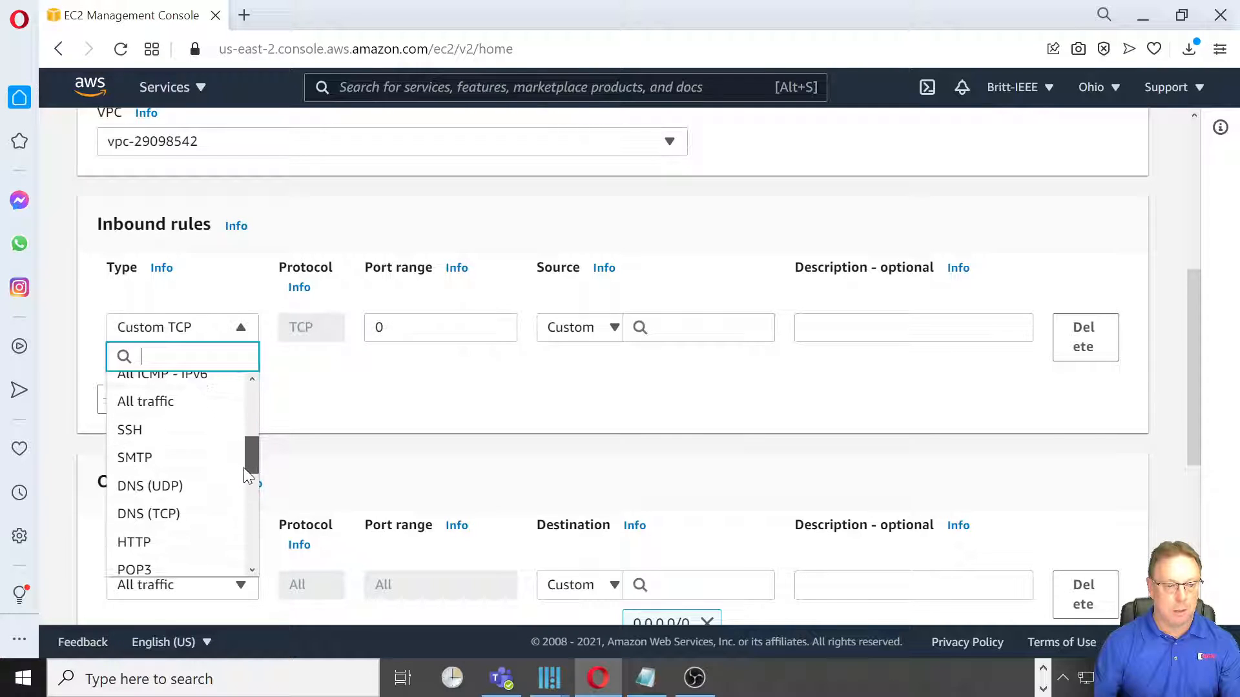
pyautogui.click(136, 421)
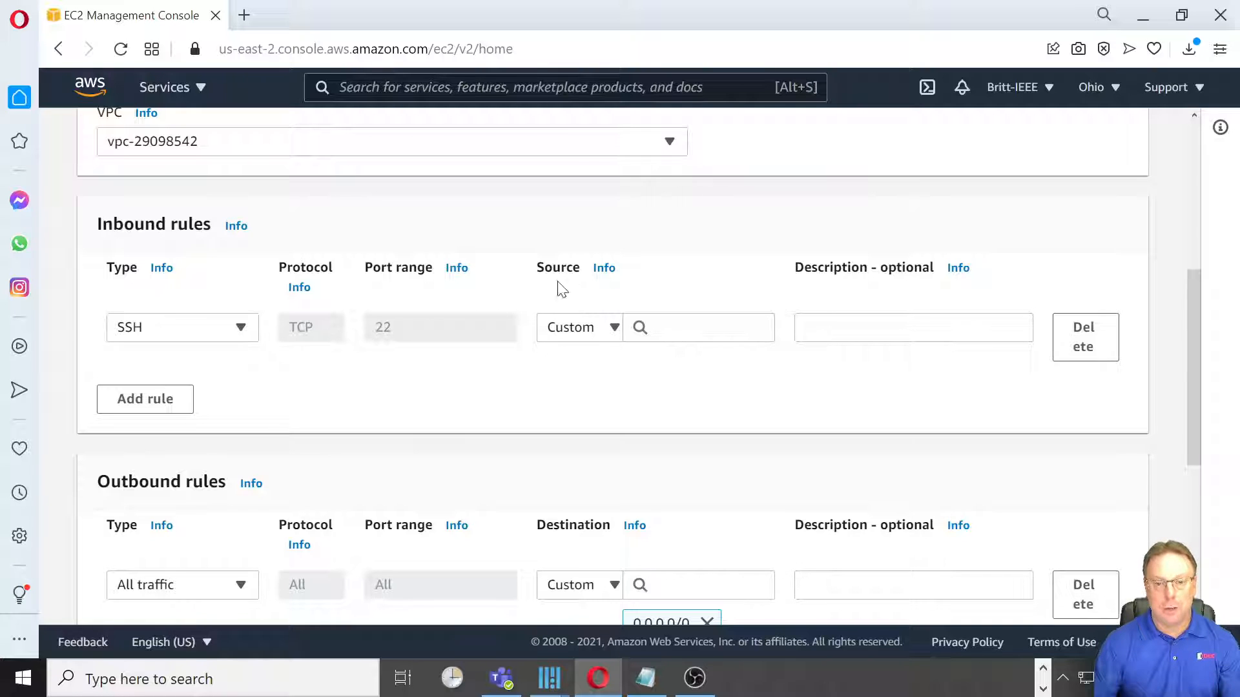
pyautogui.click(577, 334)
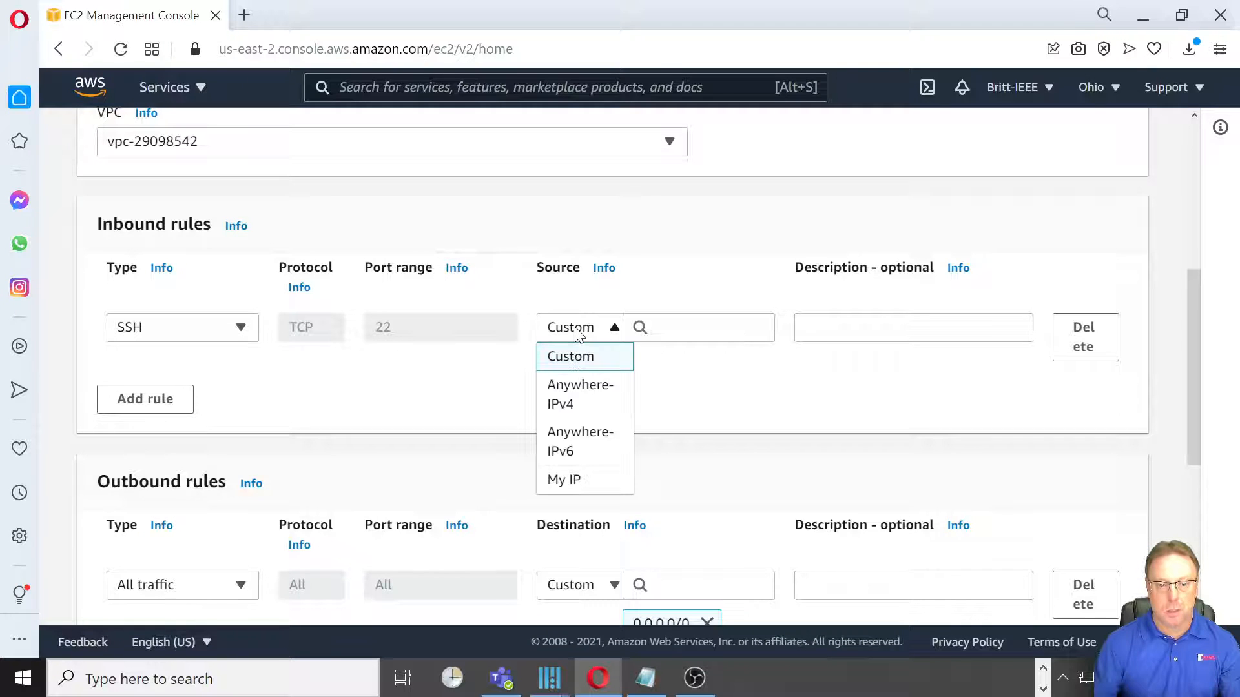
pyautogui.click(574, 481)
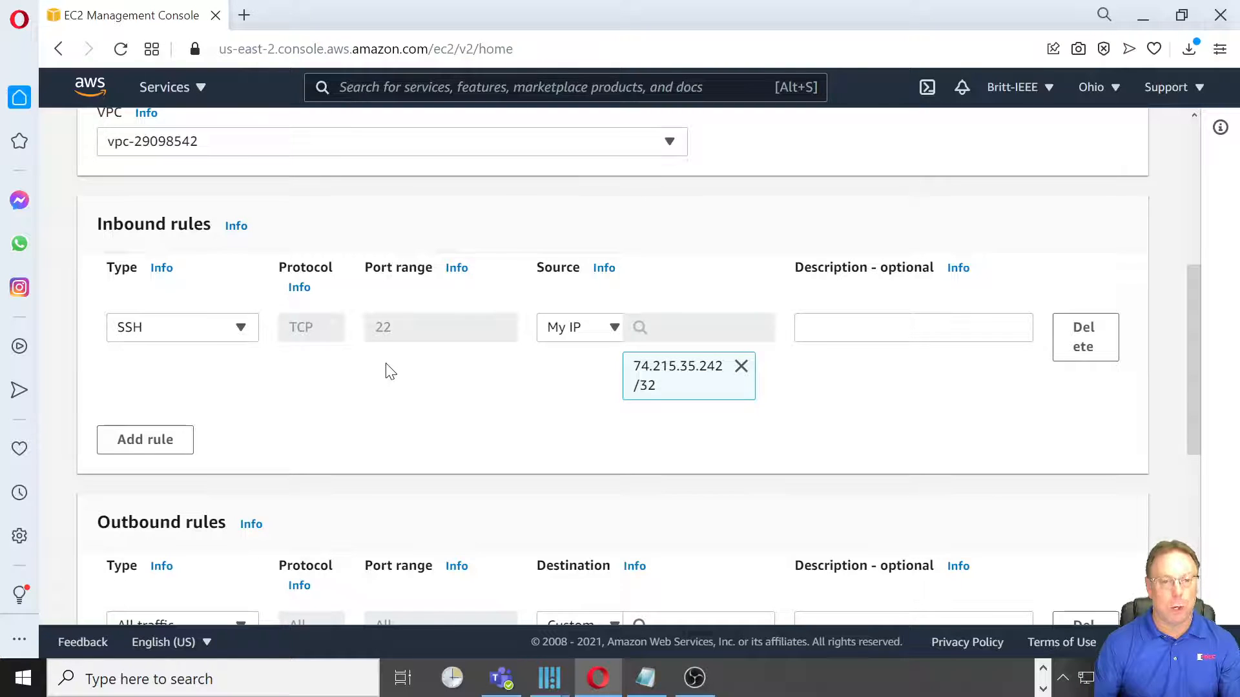
# Add a second inbound rule of type Custom TCP for port 1880 with My IP as its source.
pyautogui.click(155, 447)
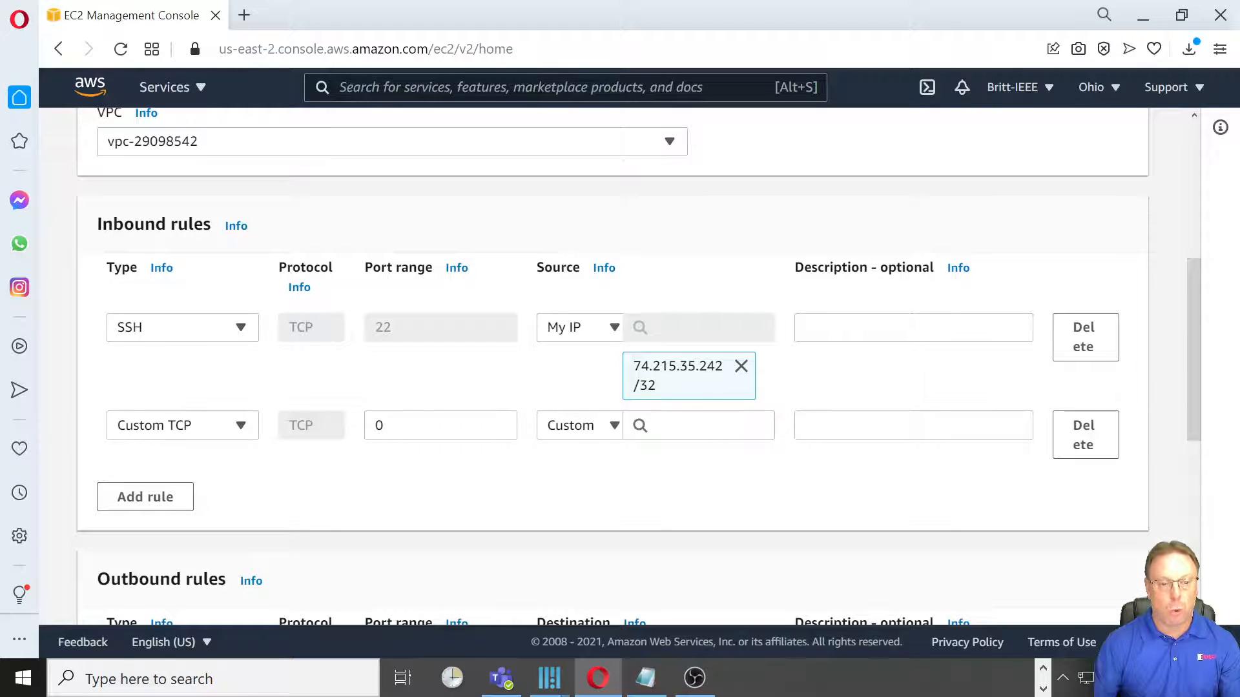
pyautogui.click(432, 417)
pyautogui.press('BackSpace')
pyautogui.write('188')
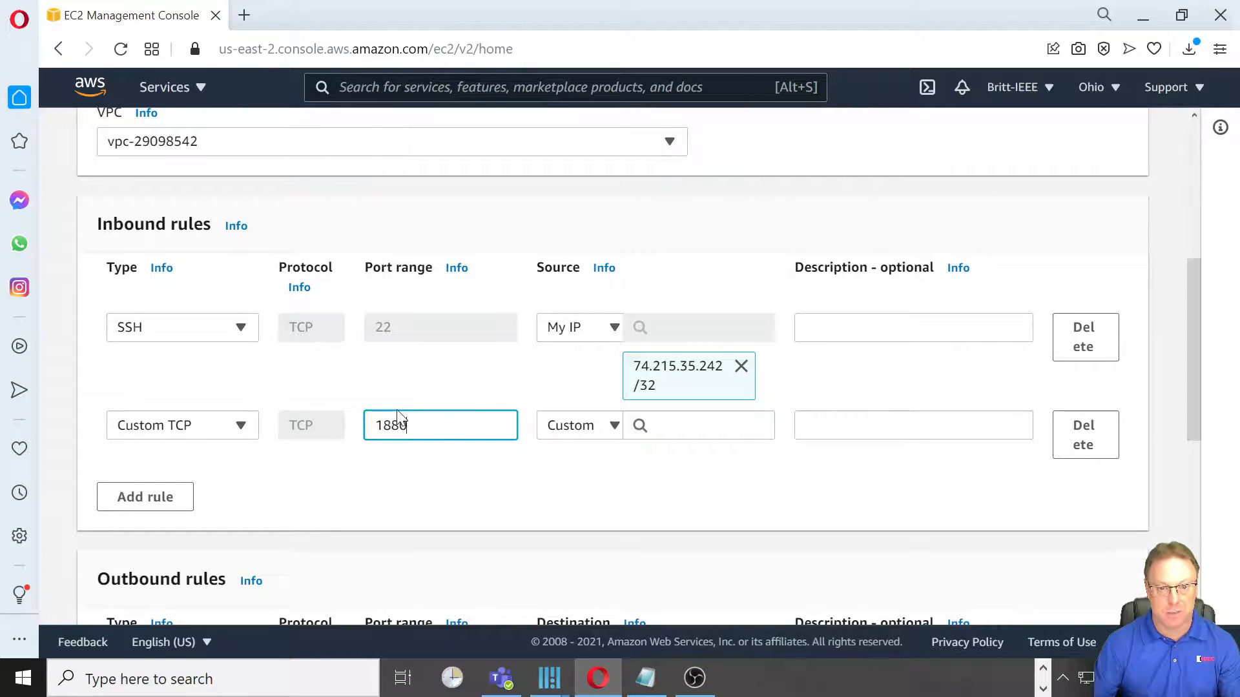
pyautogui.click(576, 429)
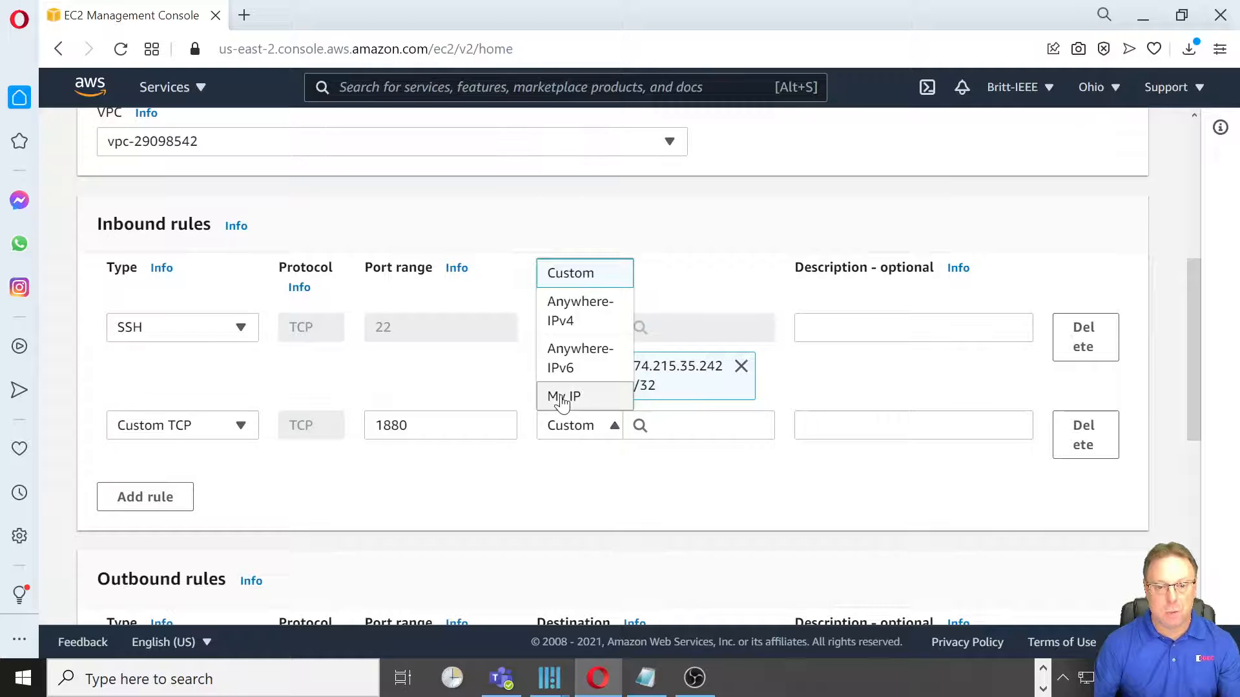
pyautogui.click(563, 398)
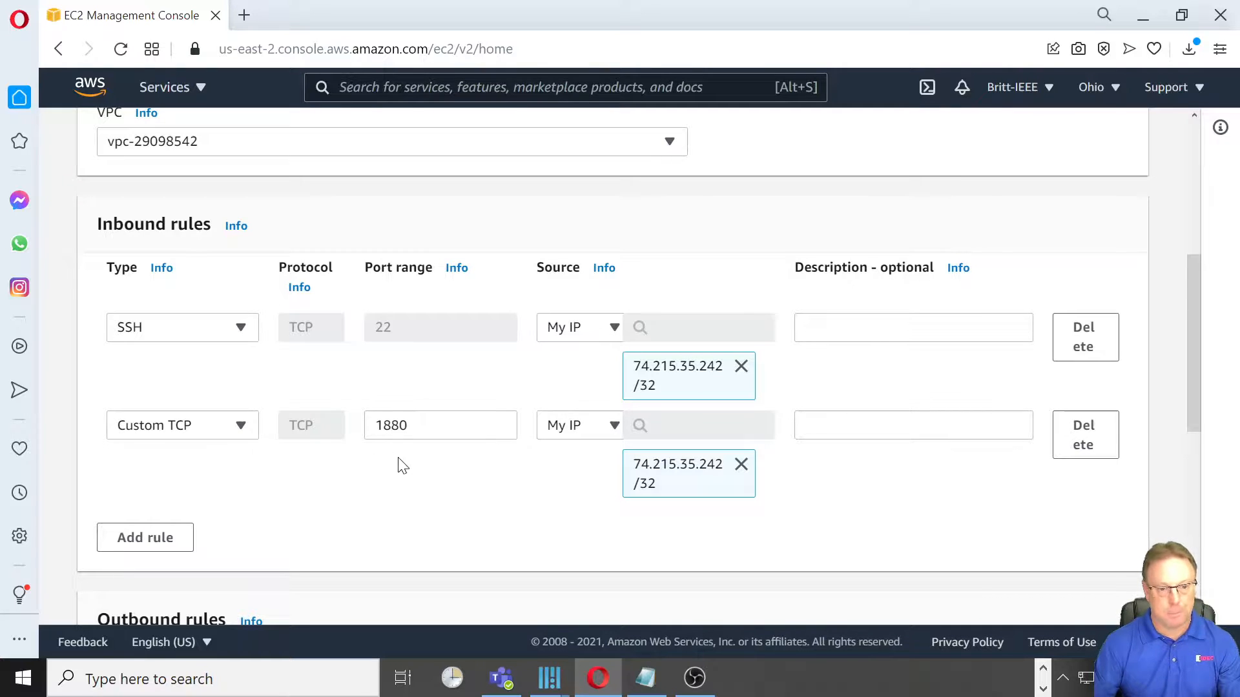
# Create the security group, keeping the default all-traffic outbound rule and adding no tags.
pyautogui.scroll(-5, 400, 468)
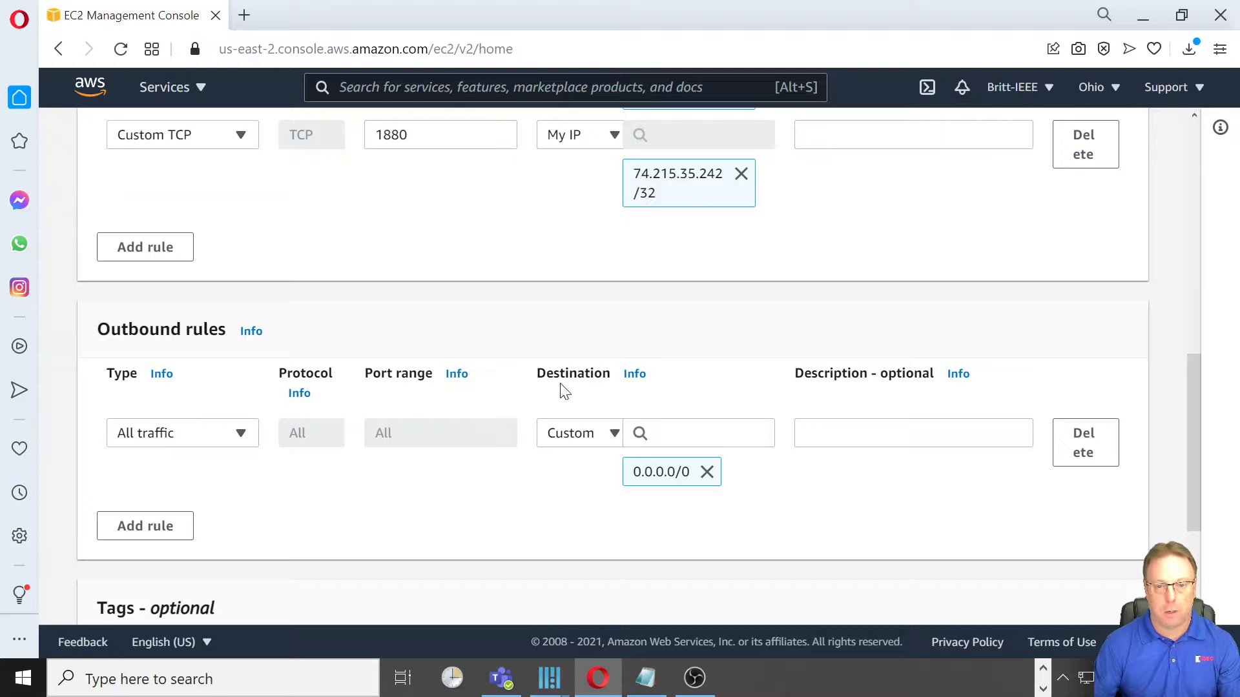
pyautogui.scroll(-3, 502, 435)
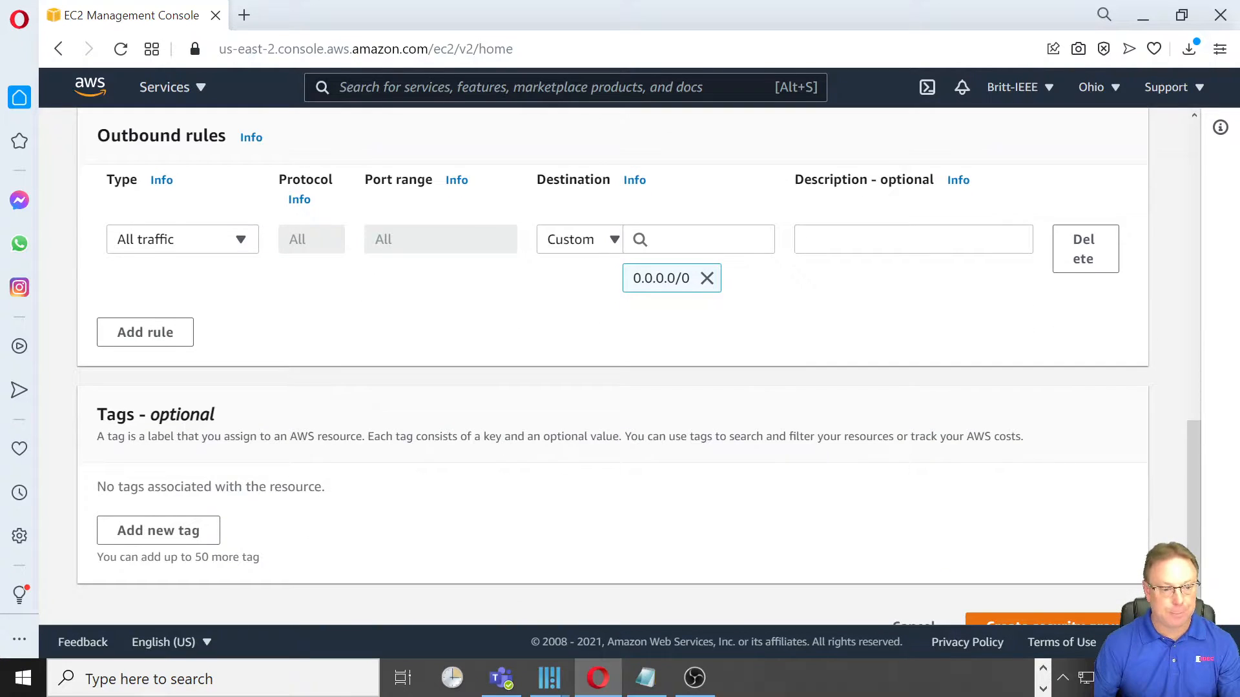
pyautogui.scroll(-1, 502, 435)
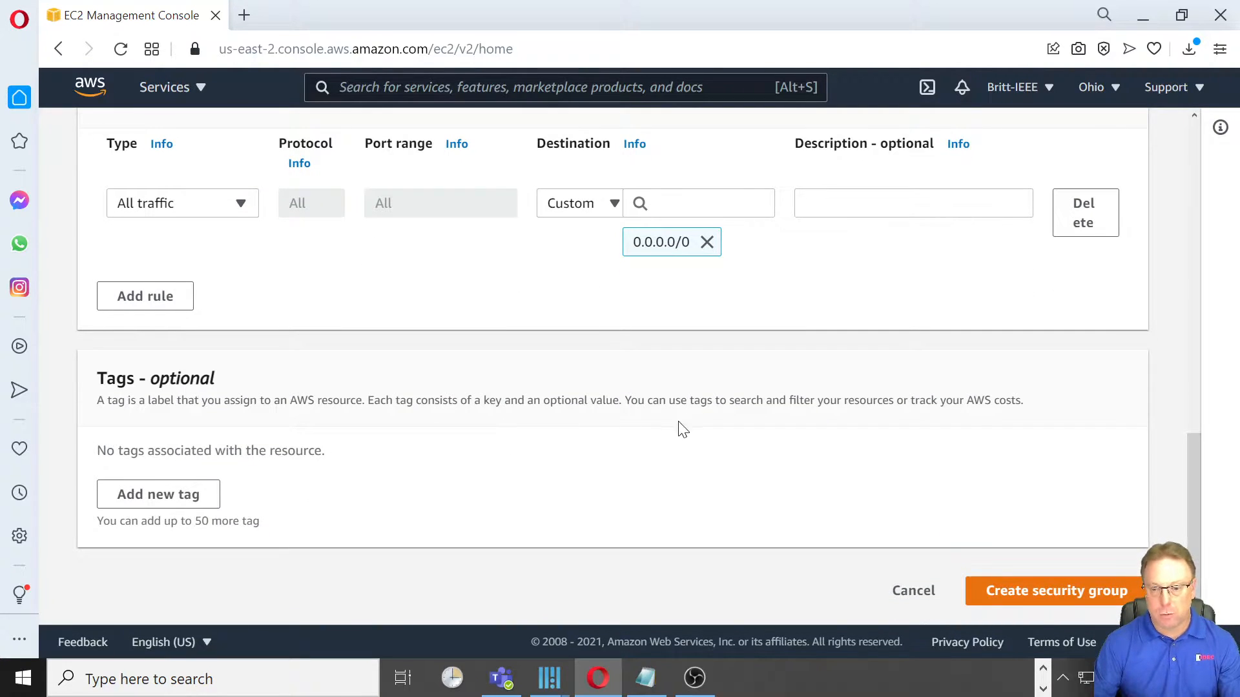
pyautogui.click(1037, 595)
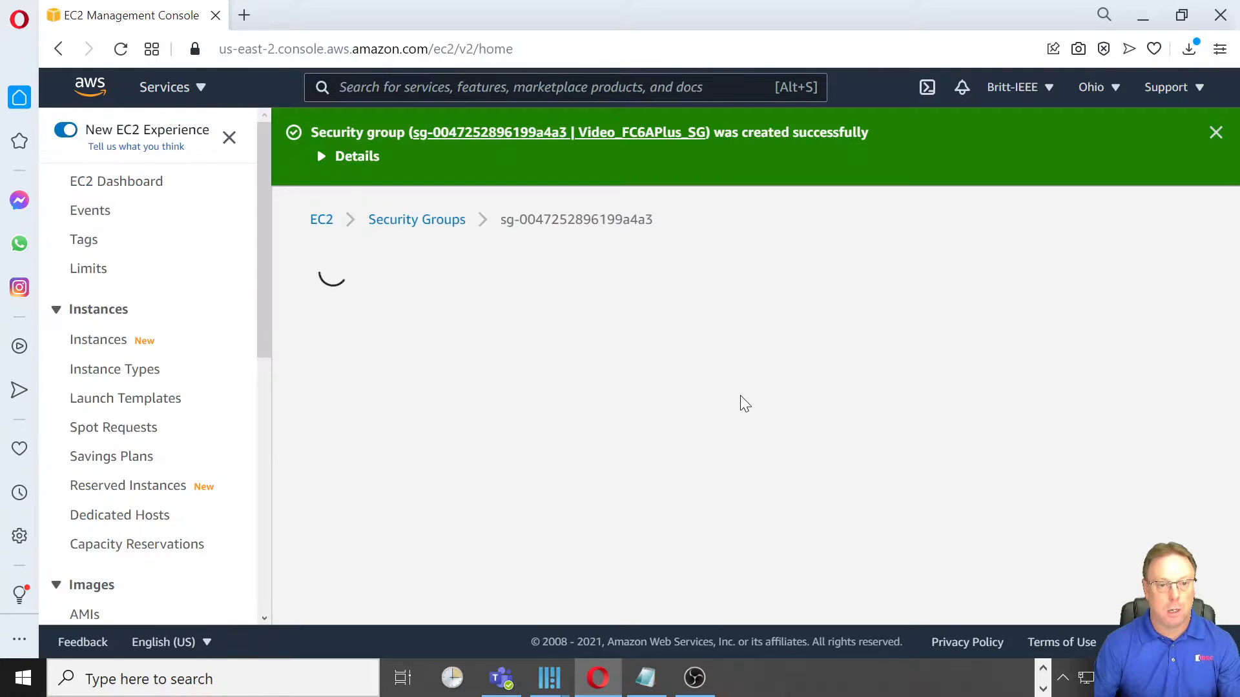